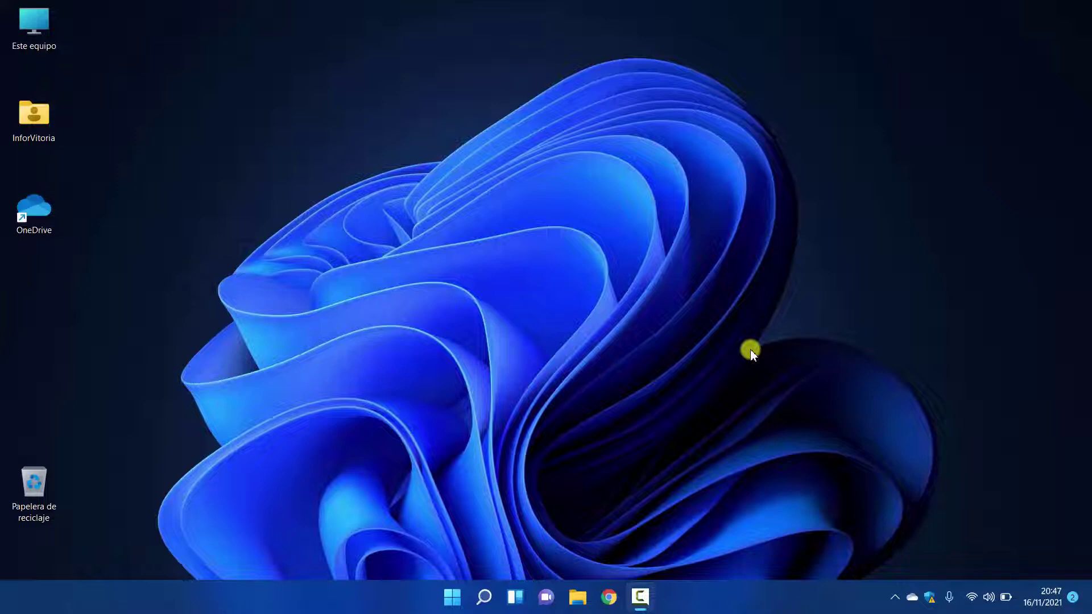
Launch Google Chrome to check whether it is the default browser, and close its window.
left_click(607, 600)
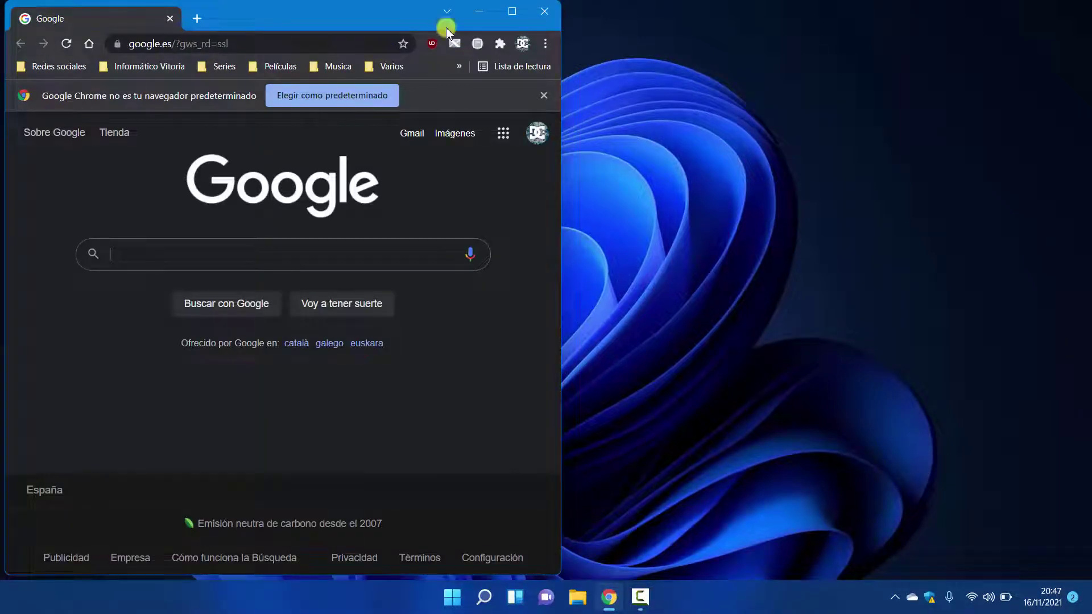
left_click(547, 10)
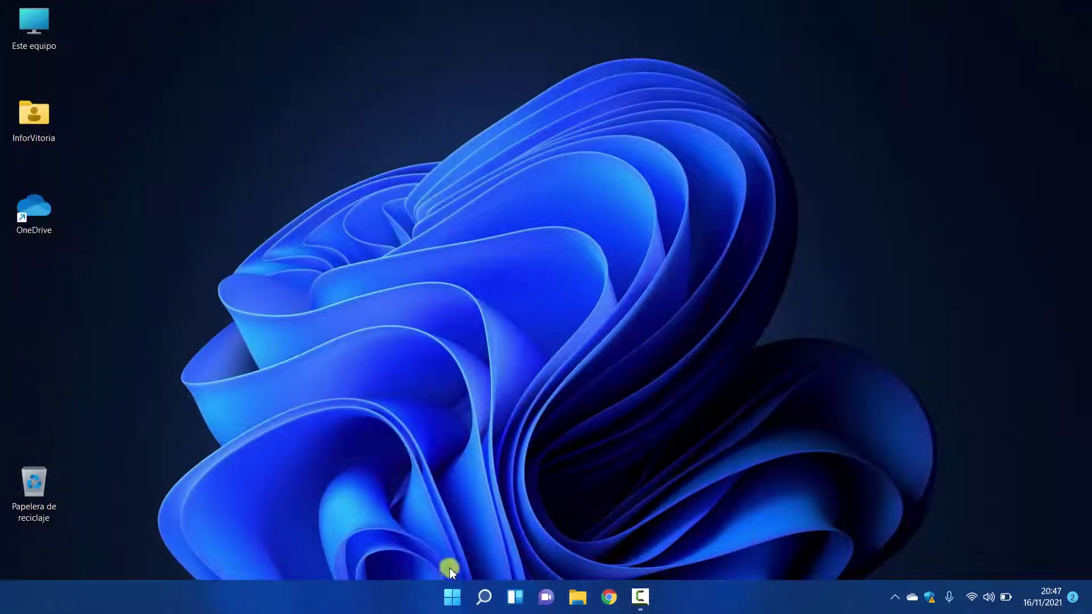
Open the Aplicaciones predeterminadas page in the Windows Configuración app.
left_click(447, 600)
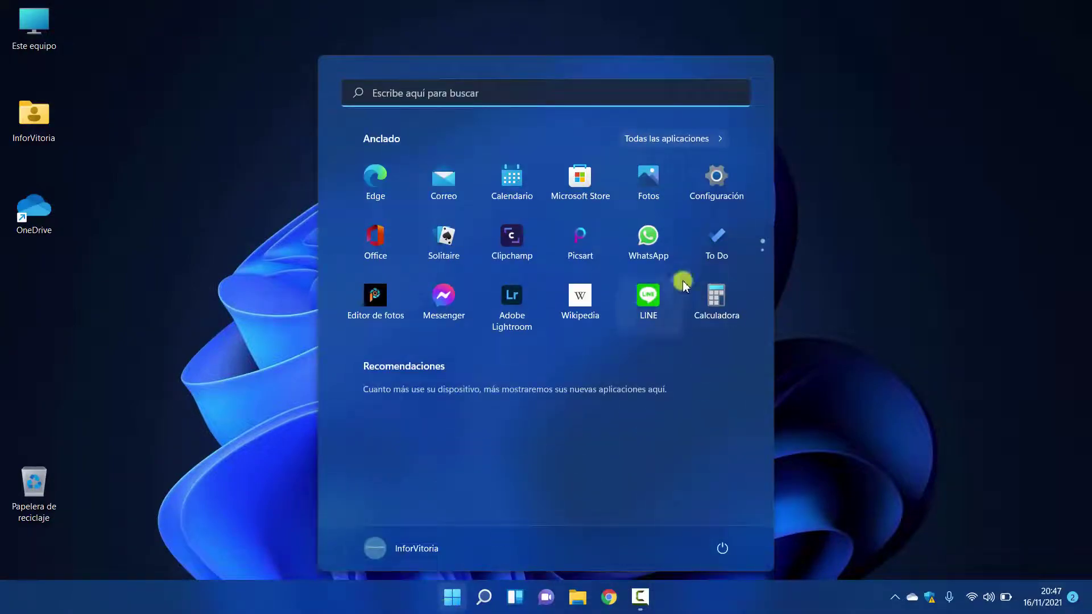
left_click(715, 180)
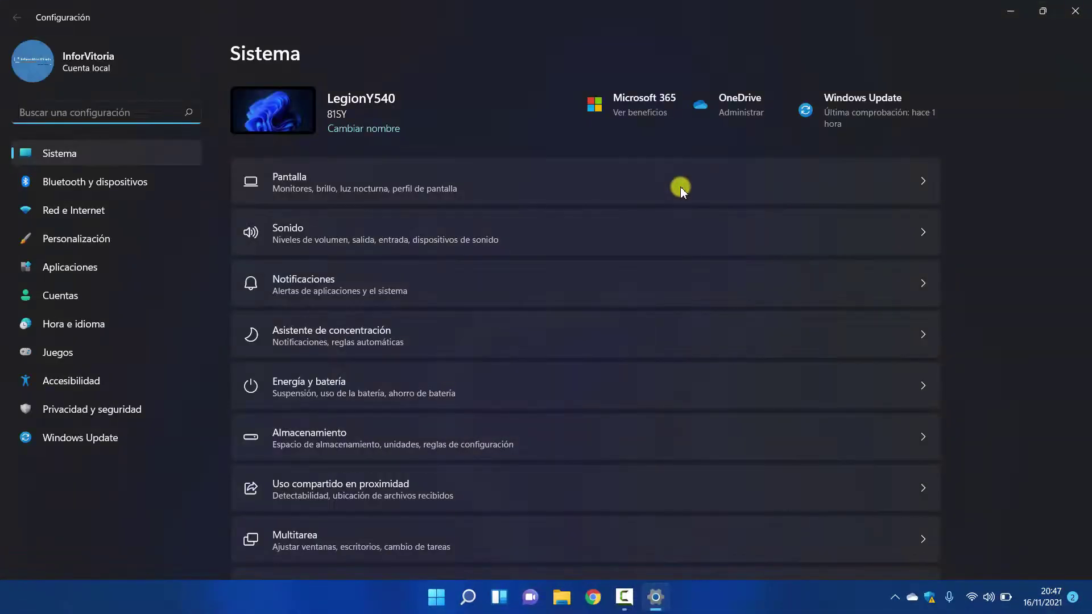
left_click(78, 266)
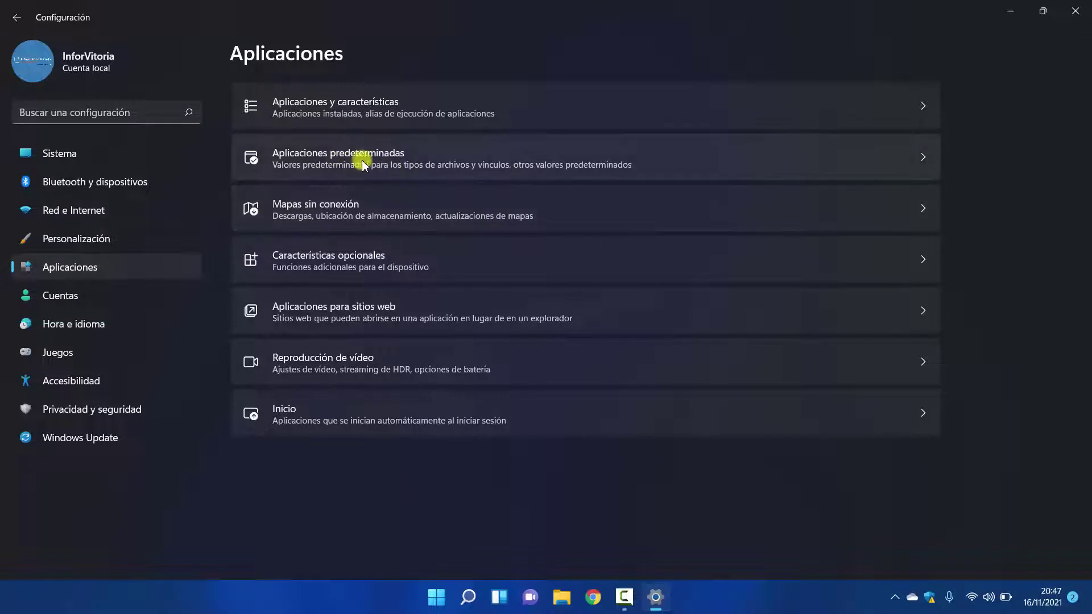
left_click(410, 159)
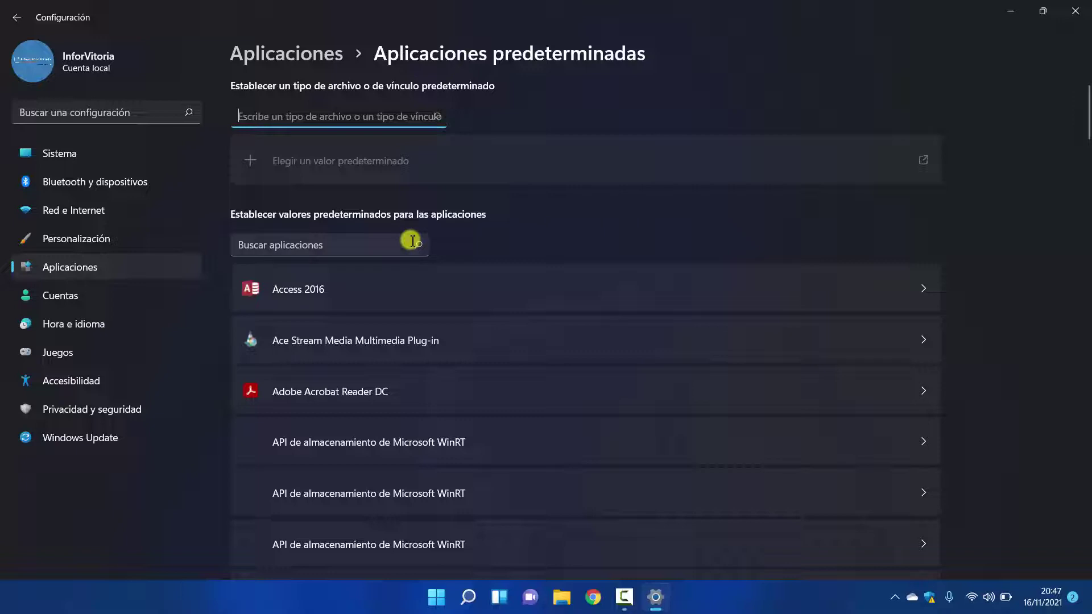
Search the applications for "chro" and open the default file and link types of Google Chrome.
left_click(340, 246)
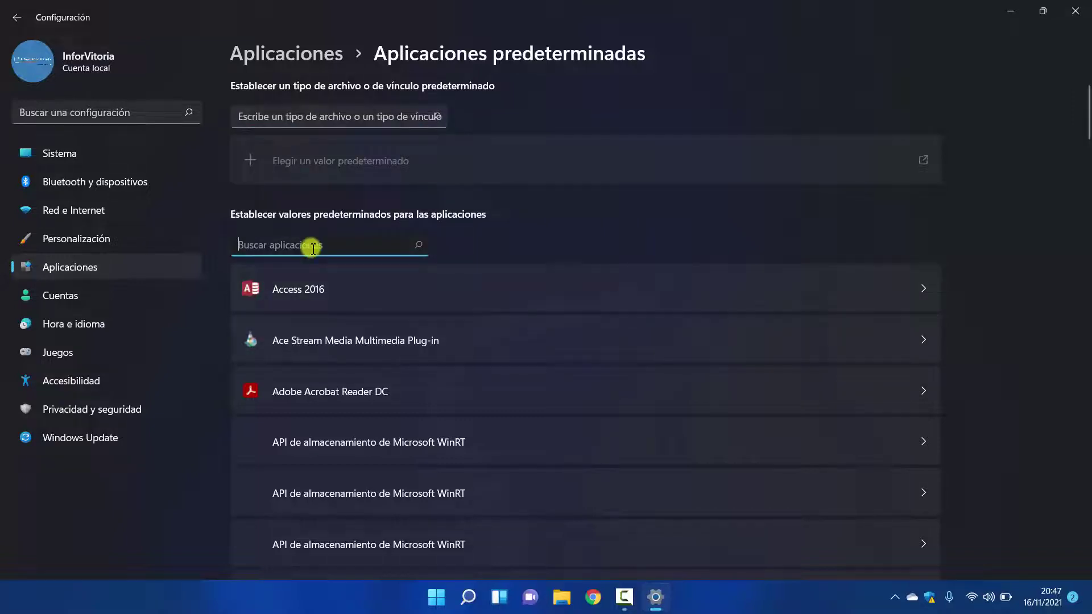
type("chro")
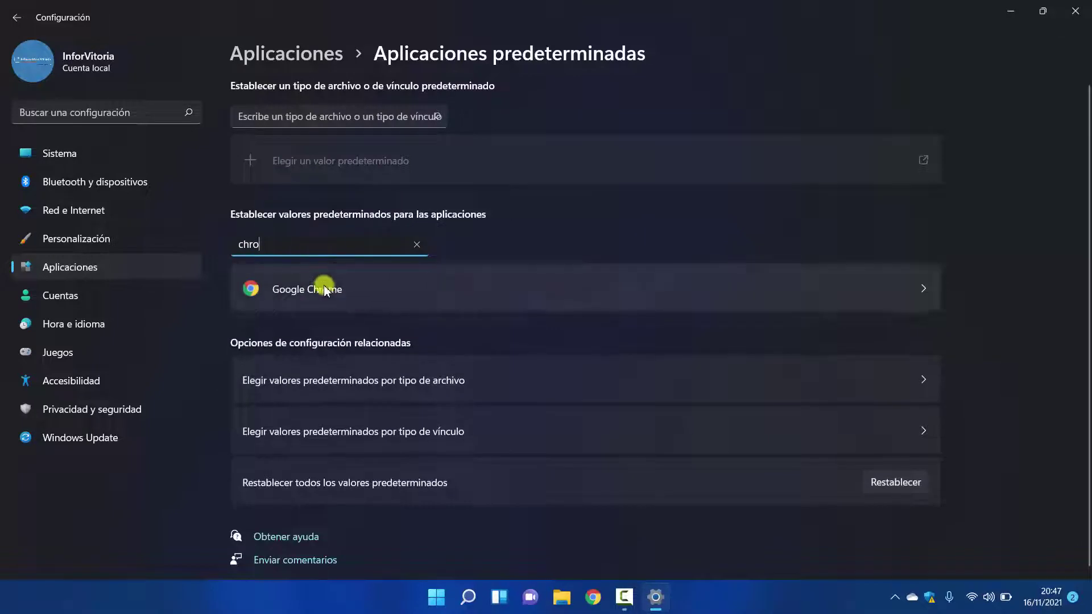
left_click(367, 292)
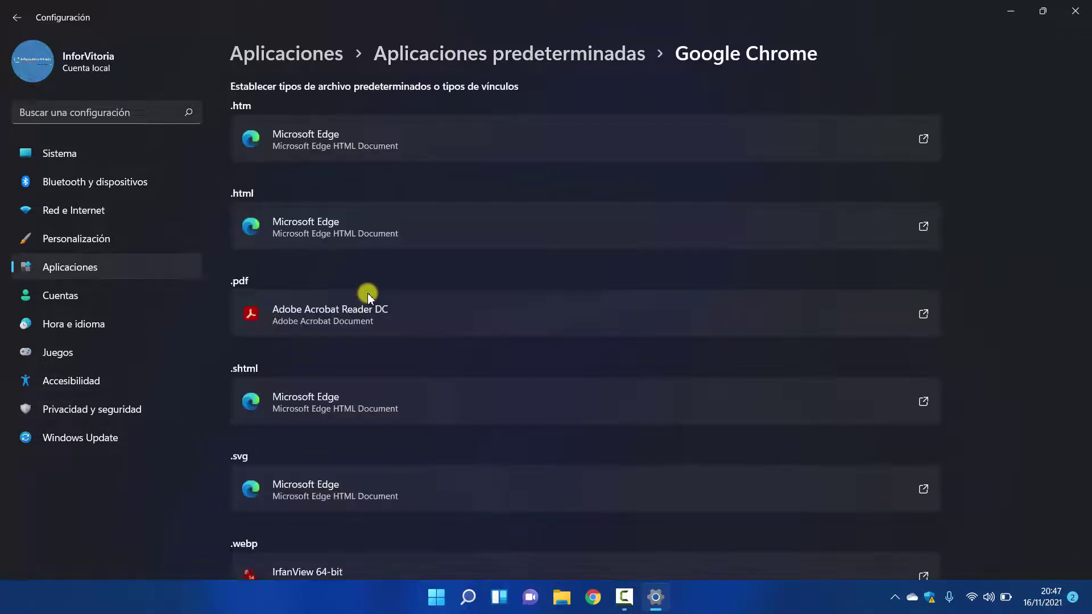
Set Google Chrome as the default application for the HTTP and HTTPS link types.
mouse_move(1083, 119)
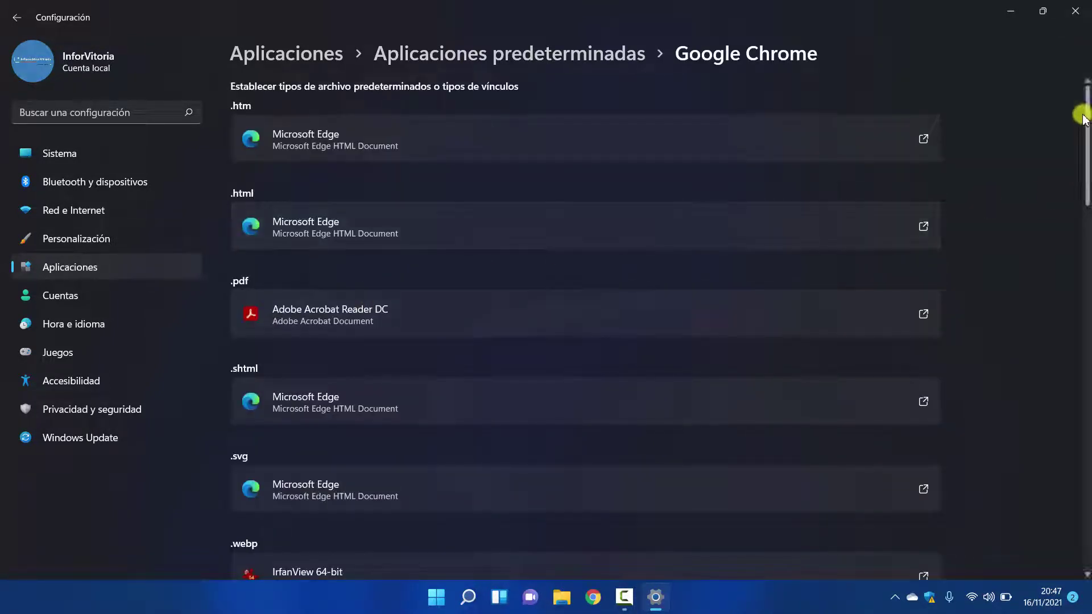
scroll(1083, 119, "down", 2)
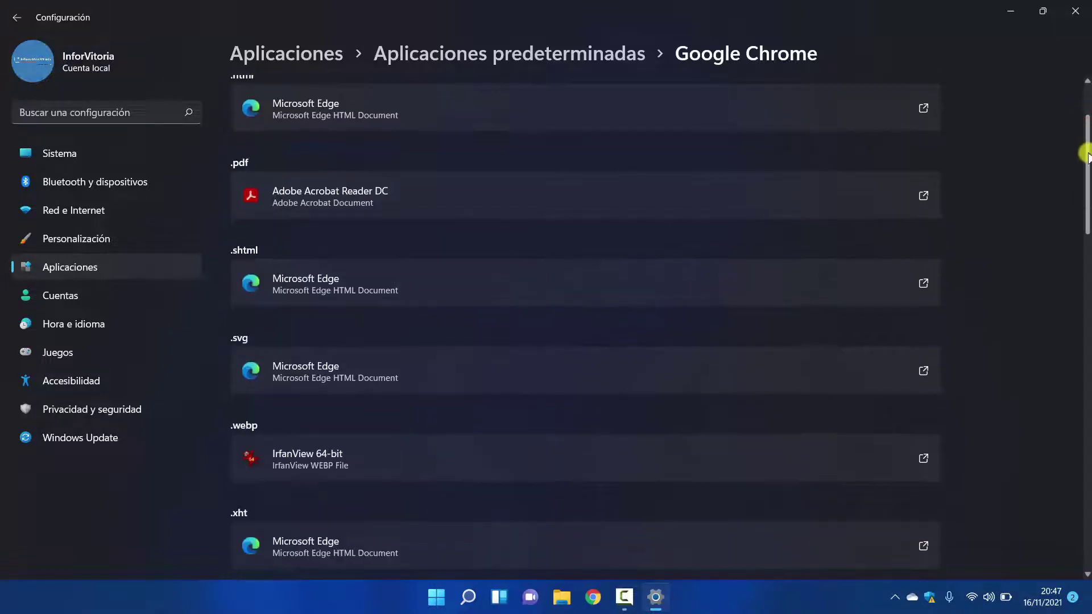
left_click_drag(1086, 154, 1086, 111)
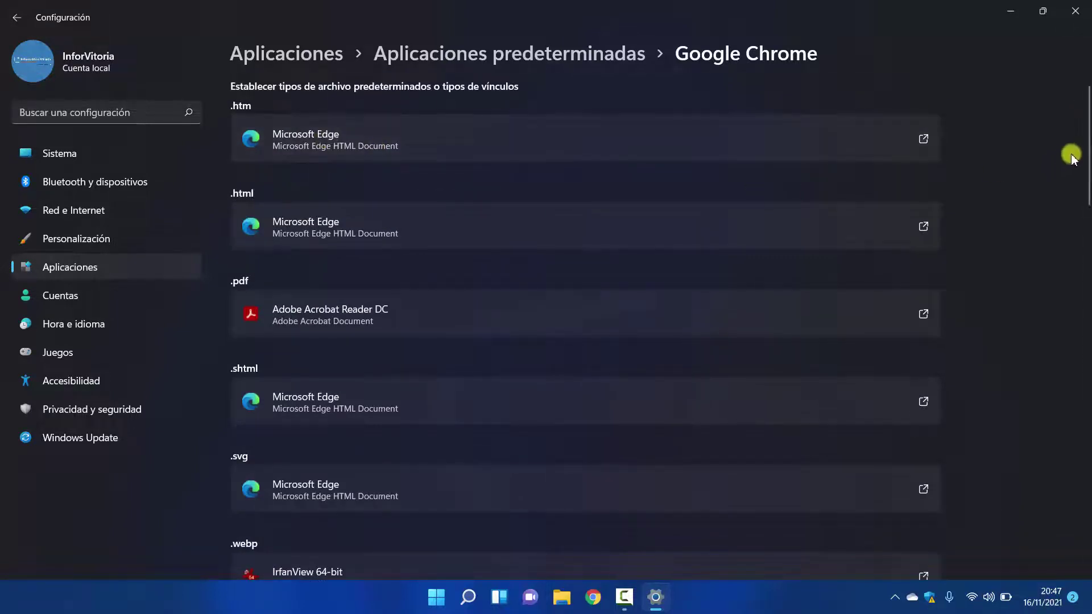
left_click_drag(1086, 104, 1087, 281)
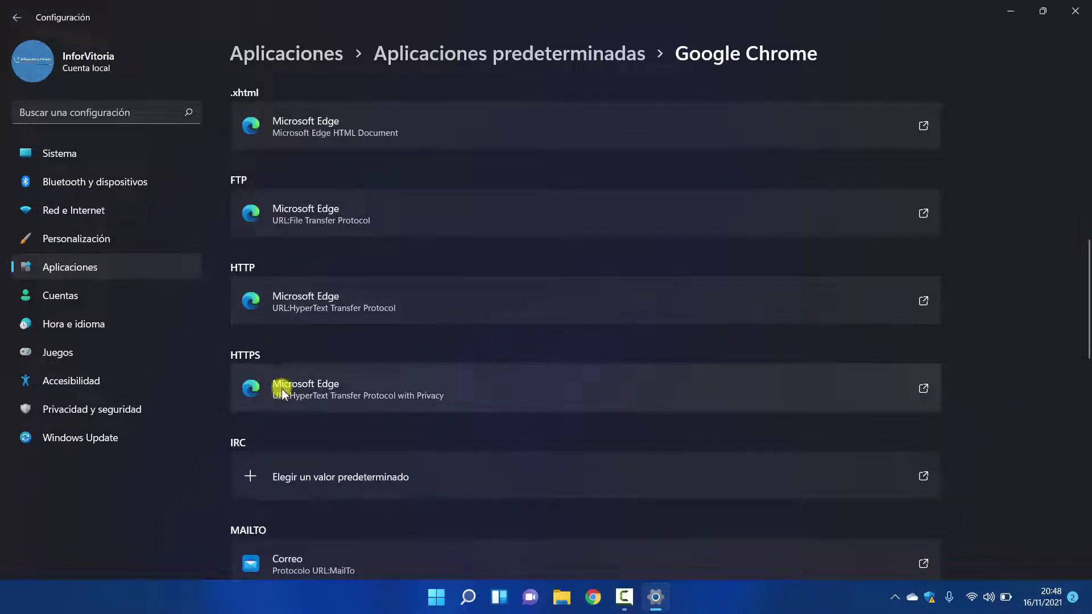
left_click(411, 307)
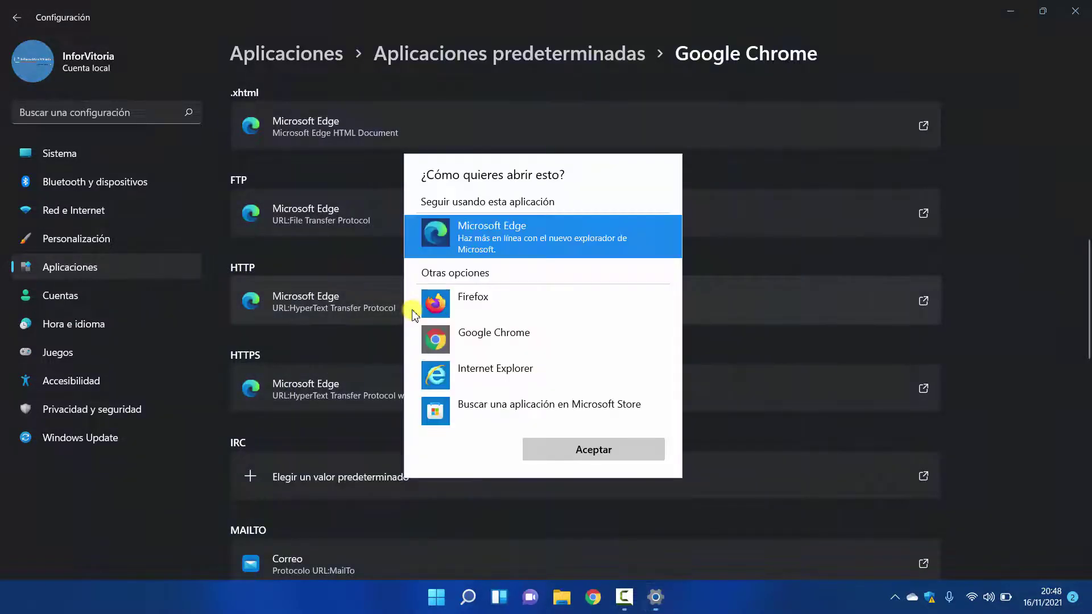
left_click(470, 335)
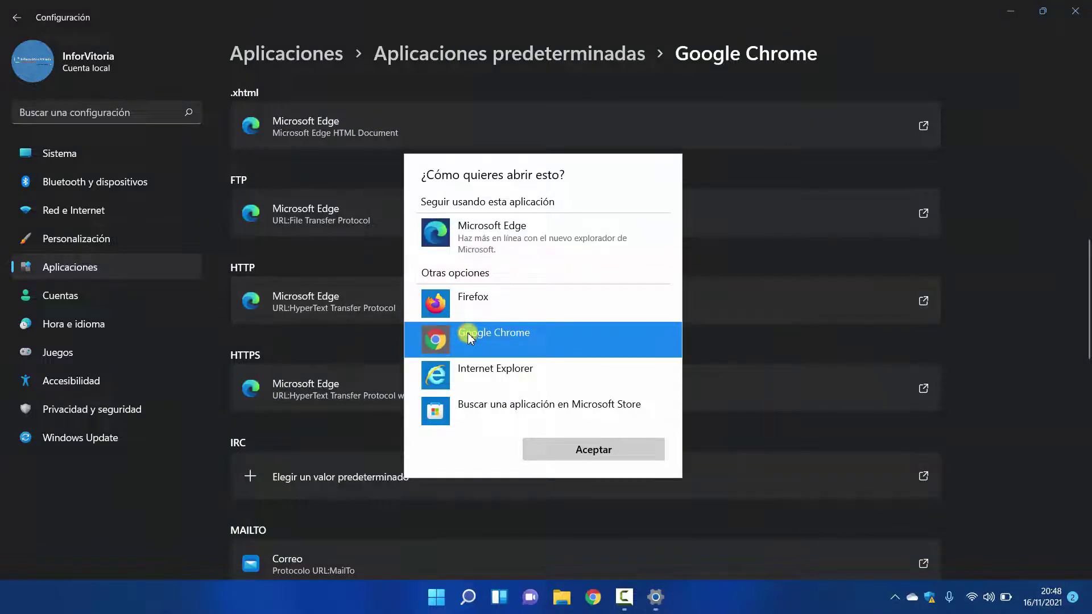
left_click(619, 455)
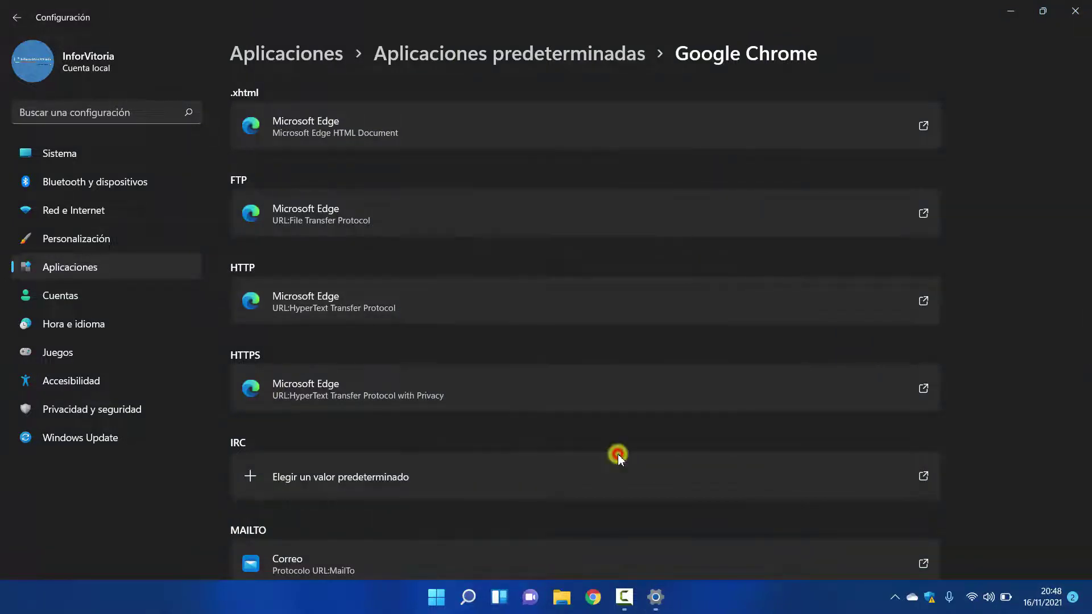
left_click(351, 387)
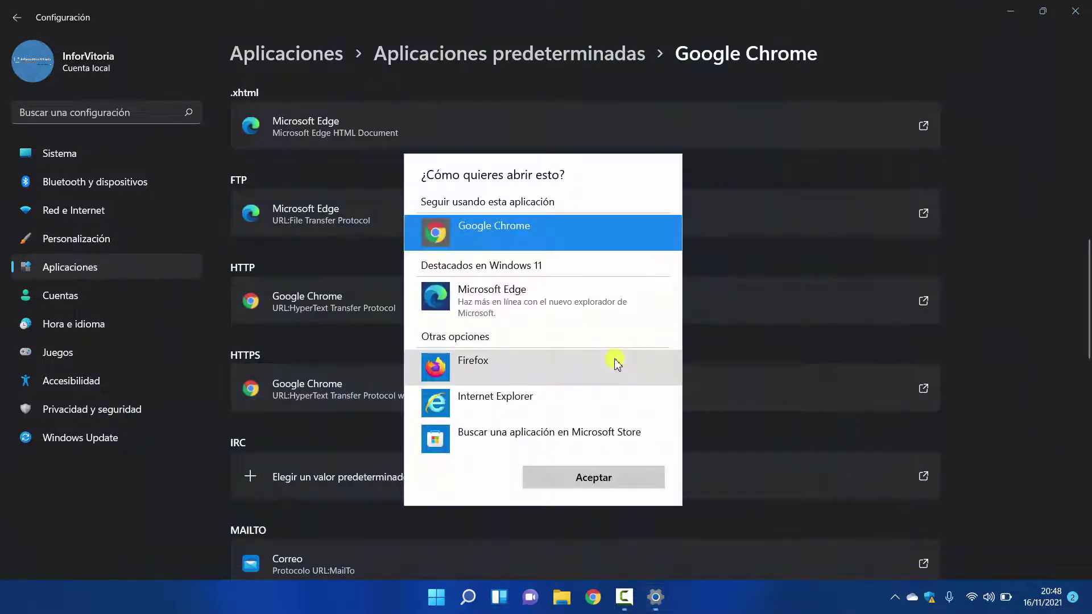
left_click(1042, 258)
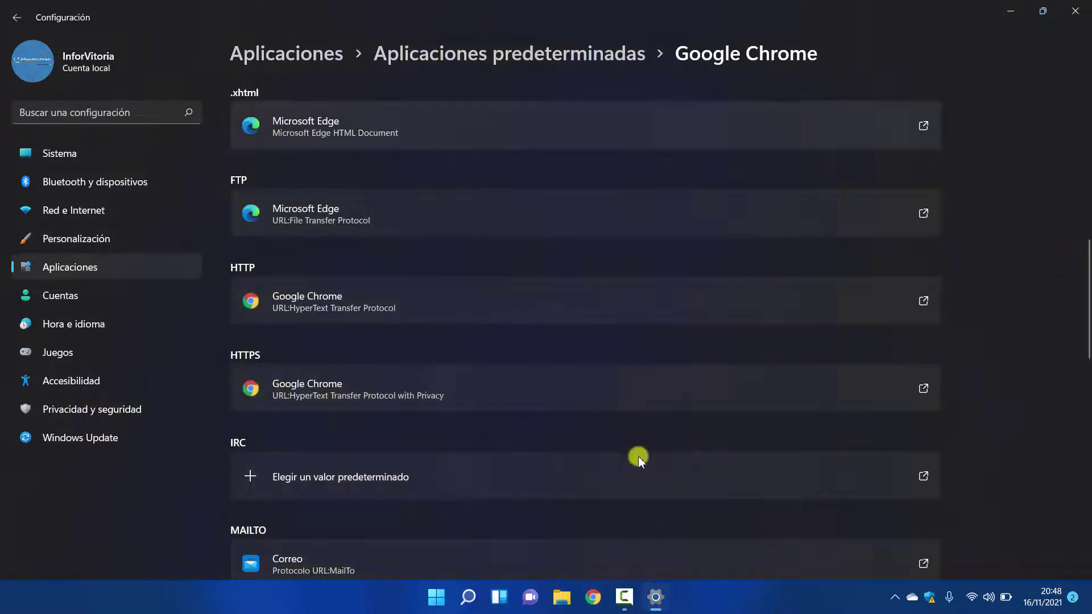
Reopen Google Chrome to check for the default-browser notice, and close its window.
left_click(593, 597)
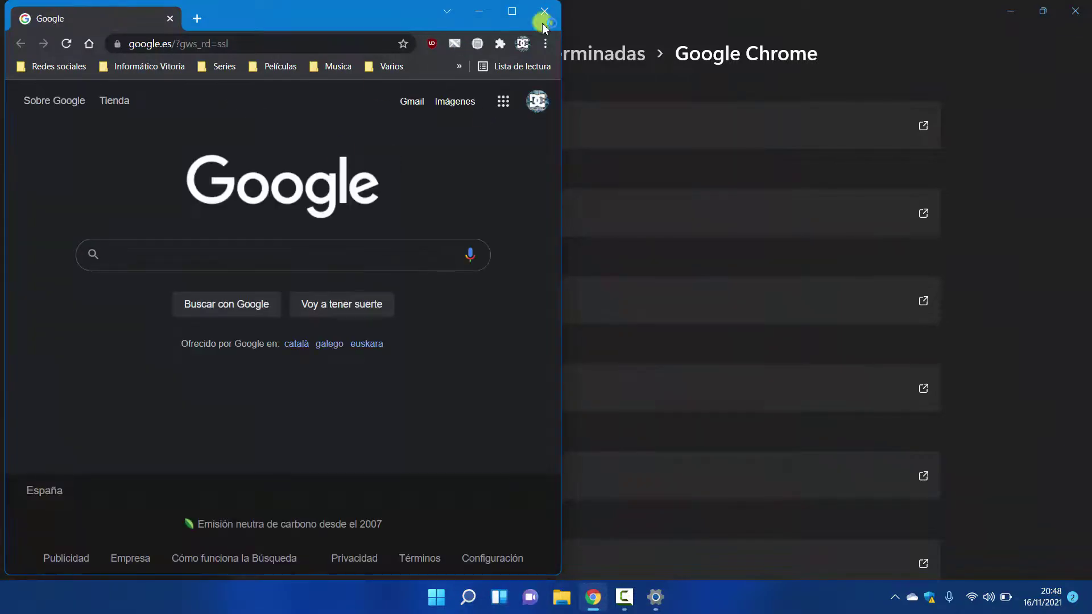
left_click(544, 10)
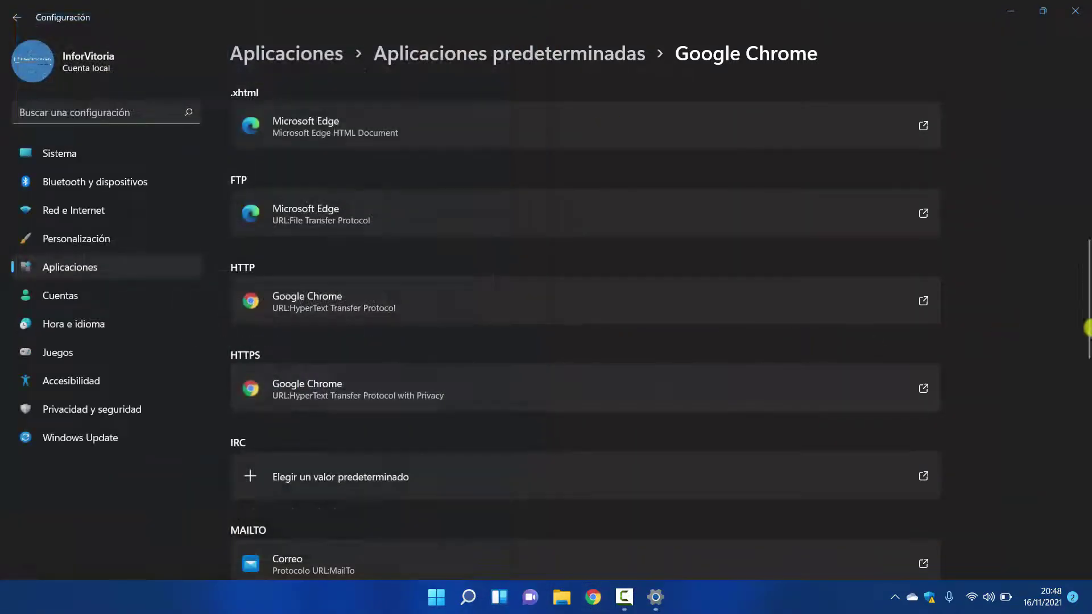
Set Google Chrome as the default application for .htm and .html files.
left_click_drag(1084, 302, 1087, 105)
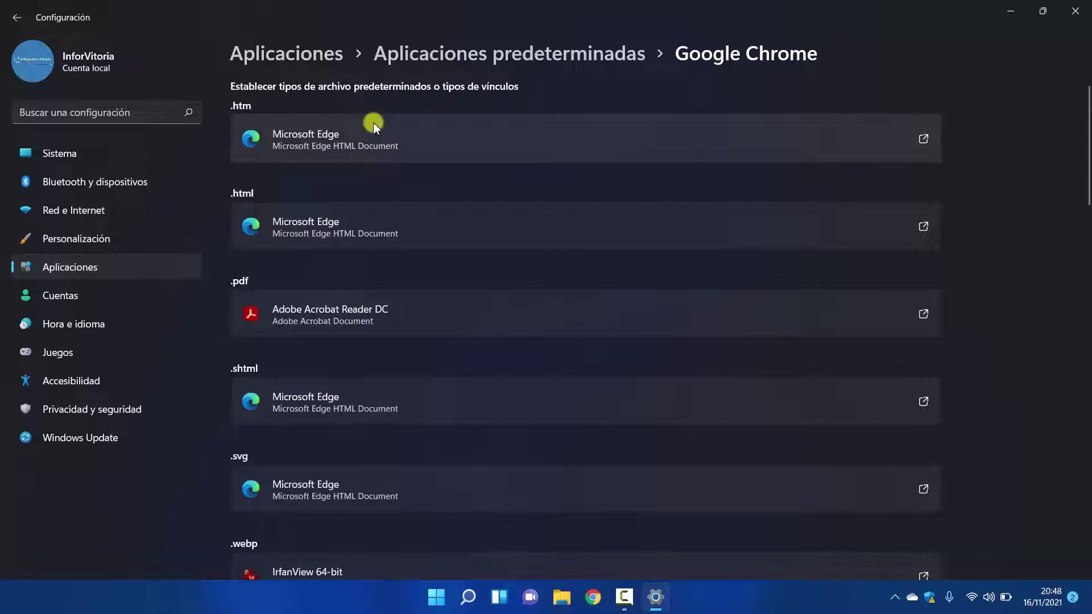
left_click(344, 142)
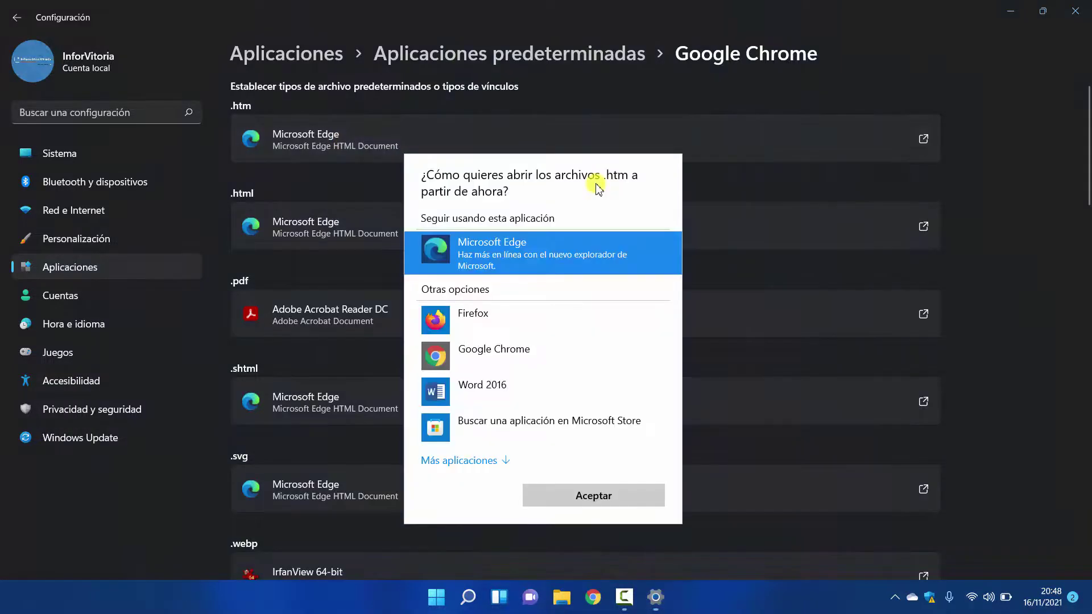
left_click(529, 351)
left_click(566, 493)
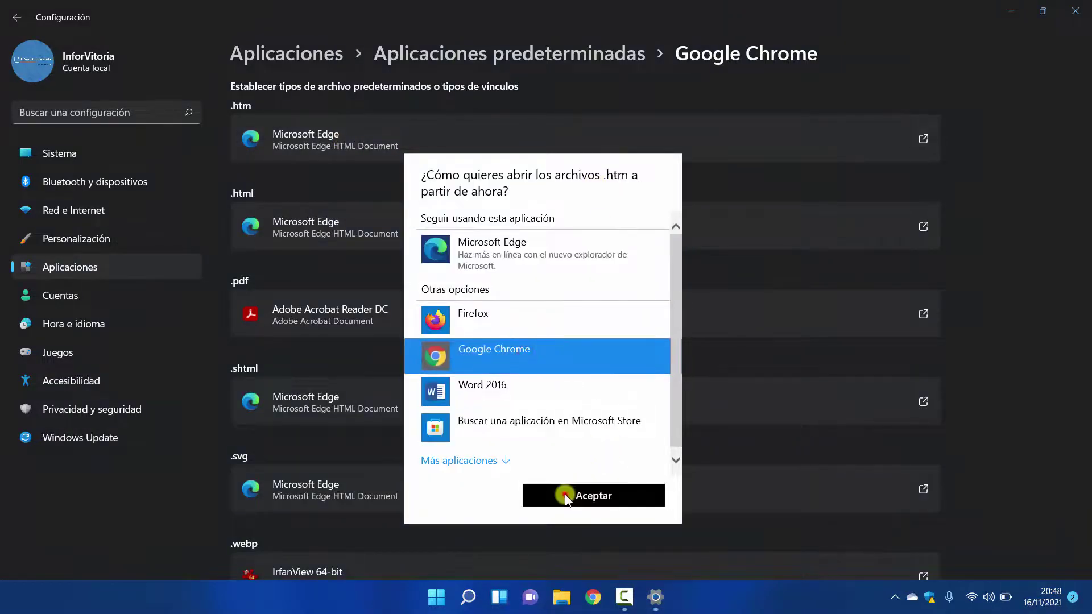
left_click(313, 227)
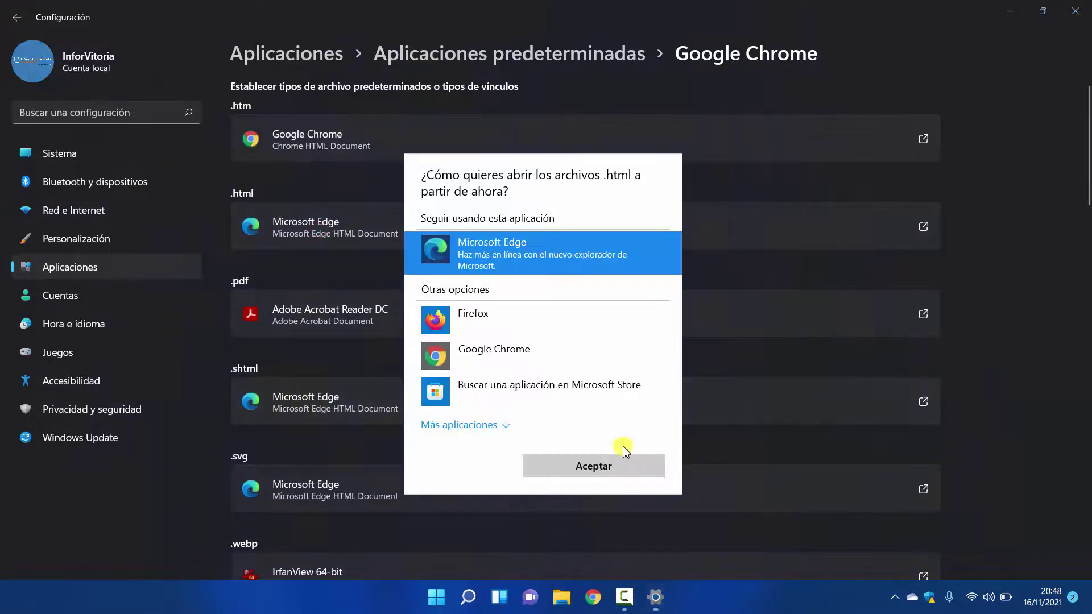
left_click(500, 359)
left_click(592, 466)
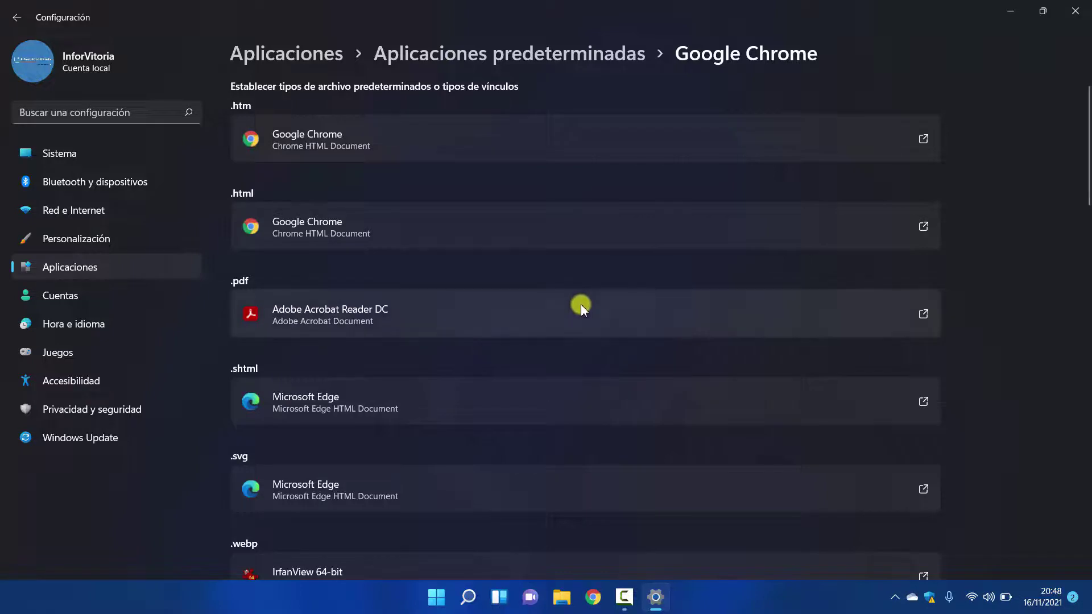
Set Google Chrome as the default application for .shtml and .svg files.
left_click(390, 407)
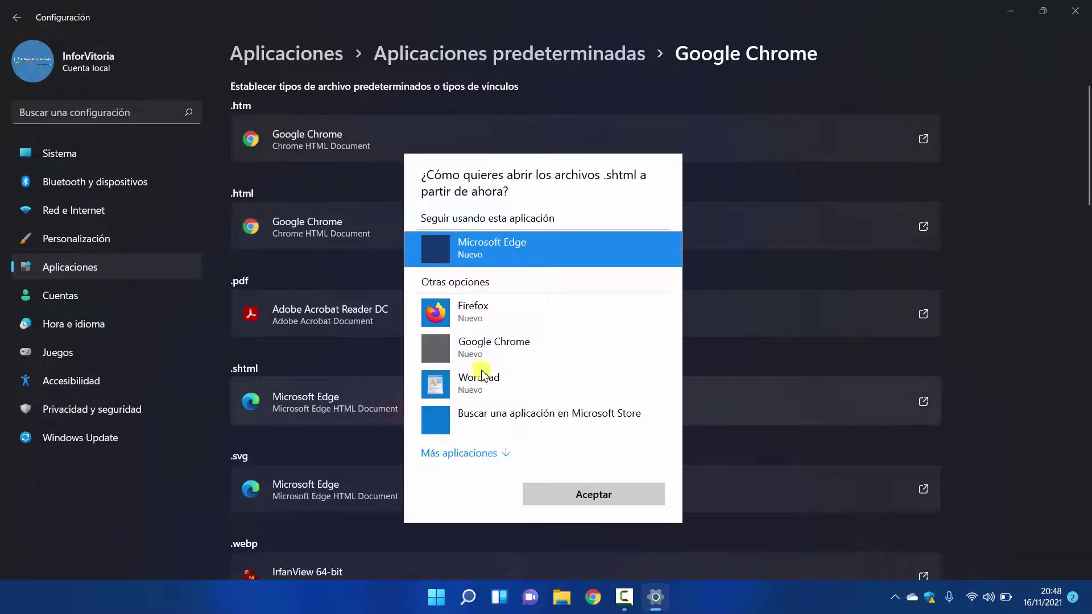
left_click(510, 361)
left_click(594, 494)
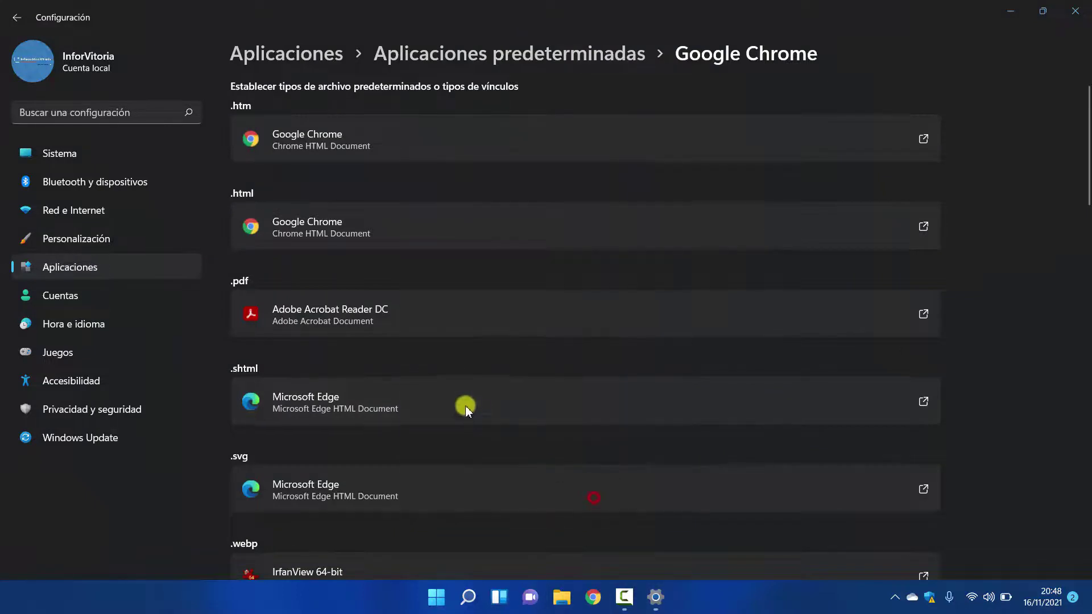
scroll(465, 405, "down", 1)
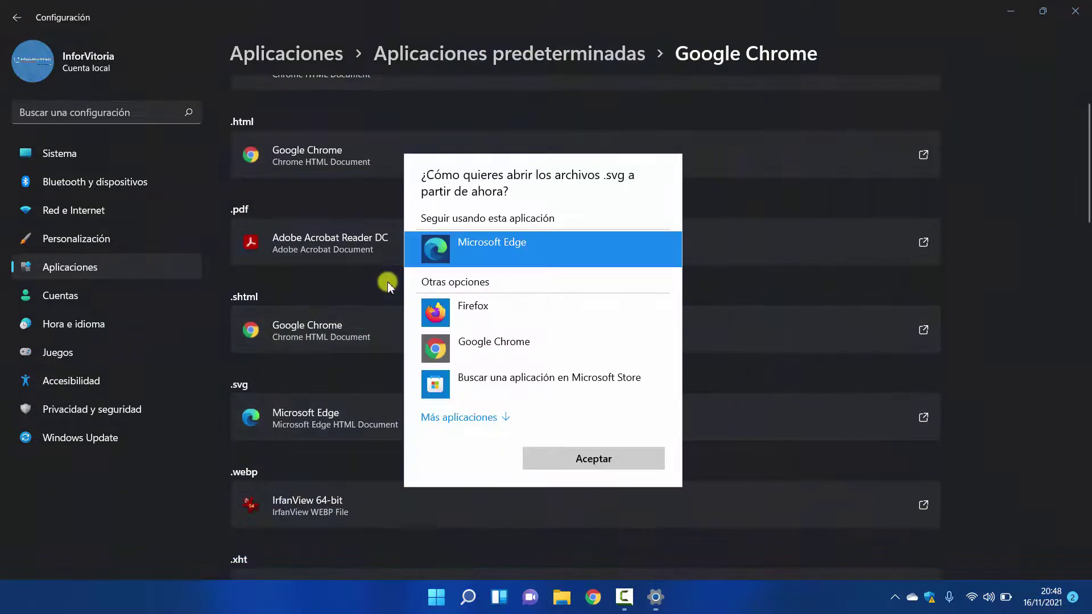
left_click(512, 349)
left_click(588, 460)
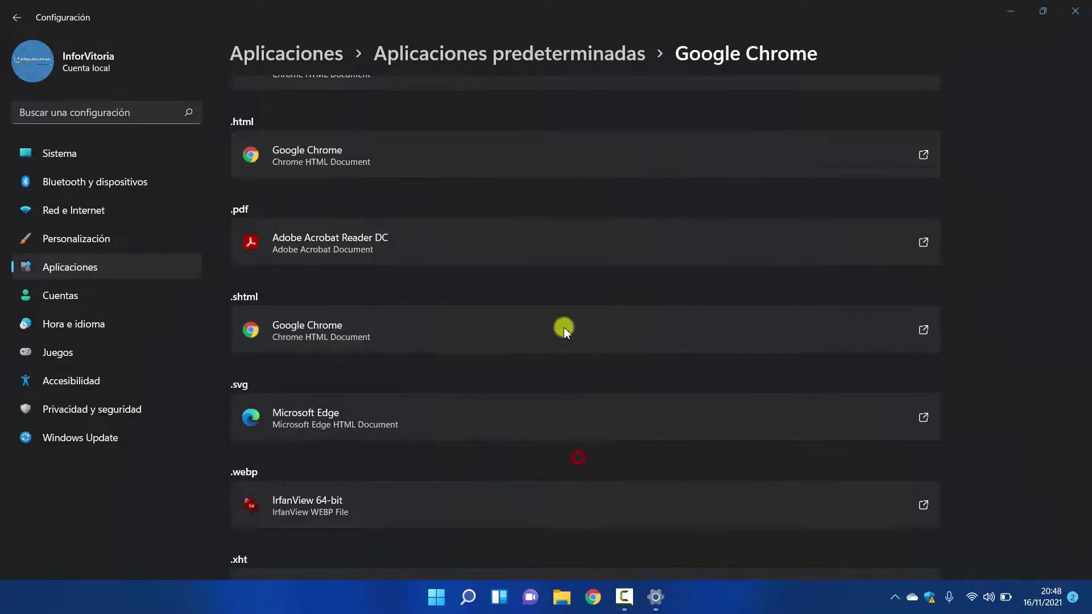
scroll(563, 324, "down", 2)
left_click(395, 363)
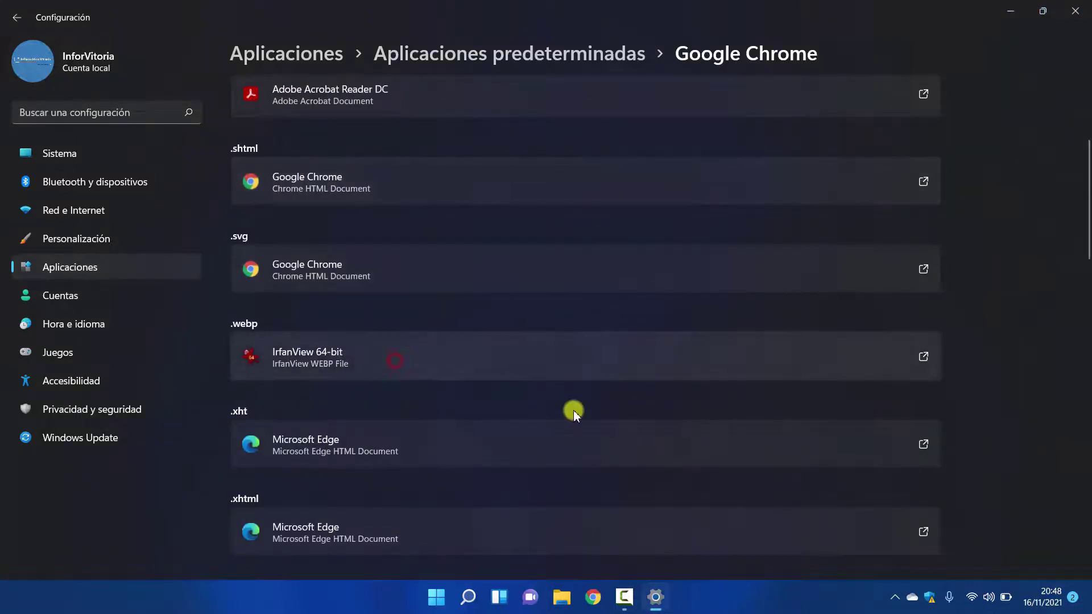
left_click(1022, 101)
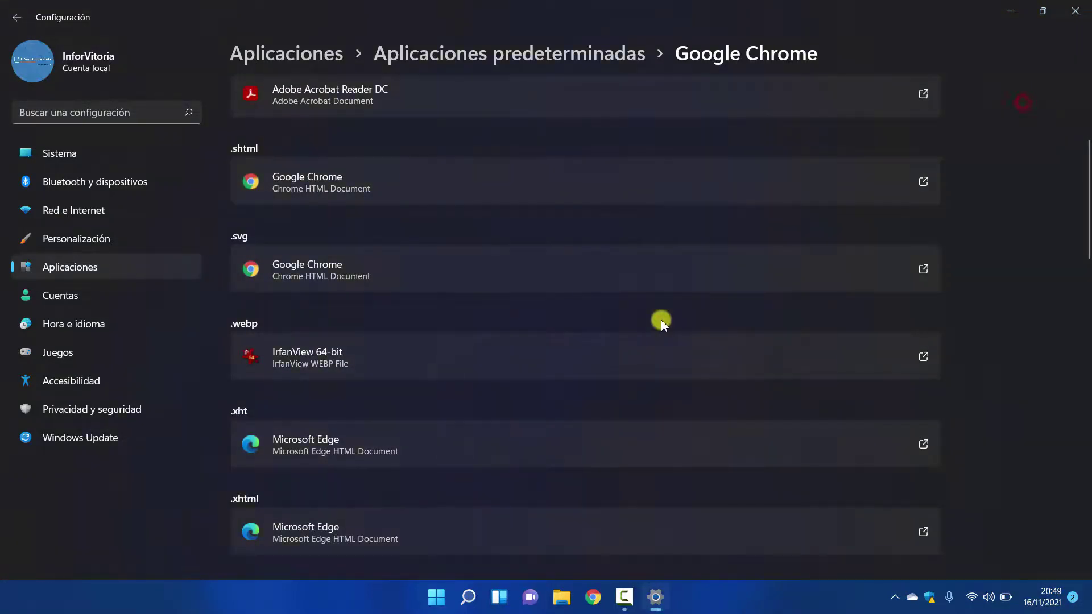
Set Google Chrome as the default application for .xht and .xhtml files.
left_click(421, 446)
left_click(509, 344)
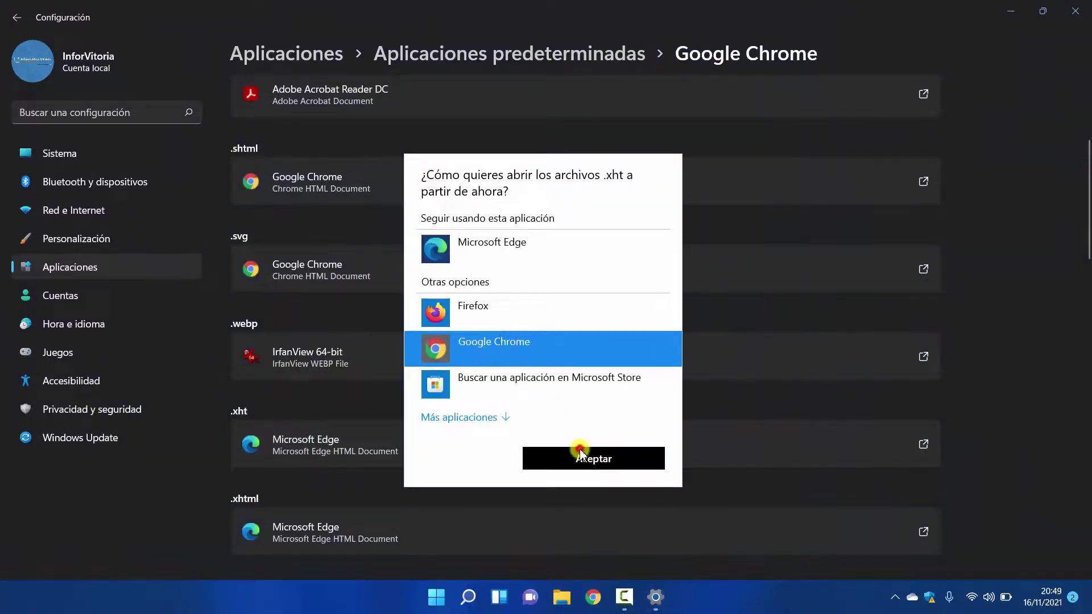
left_click(580, 453)
scroll(536, 356, "down", 2)
left_click(387, 427)
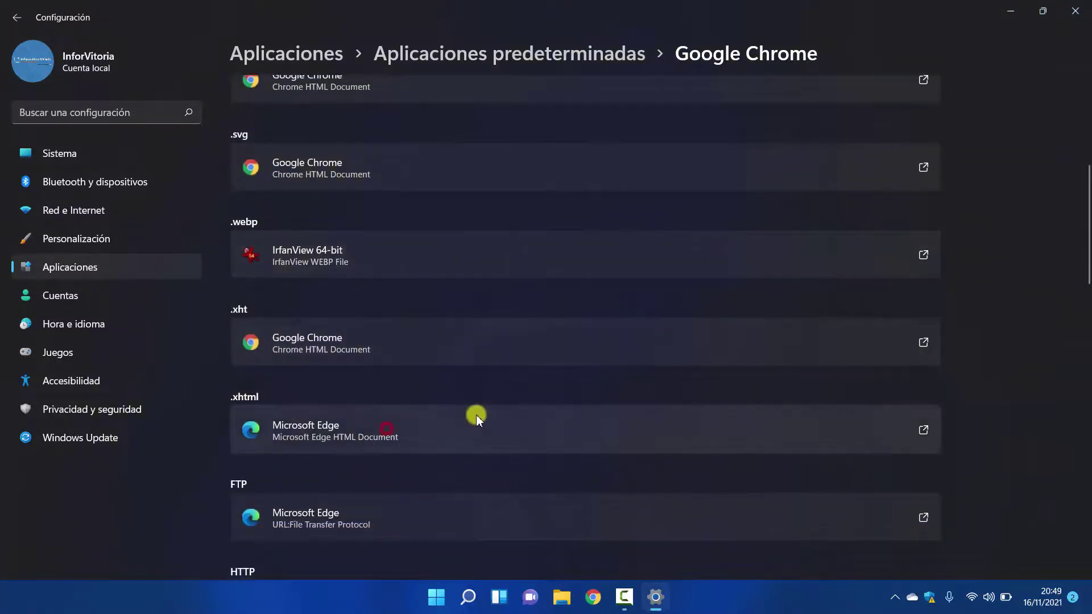
left_click(518, 344)
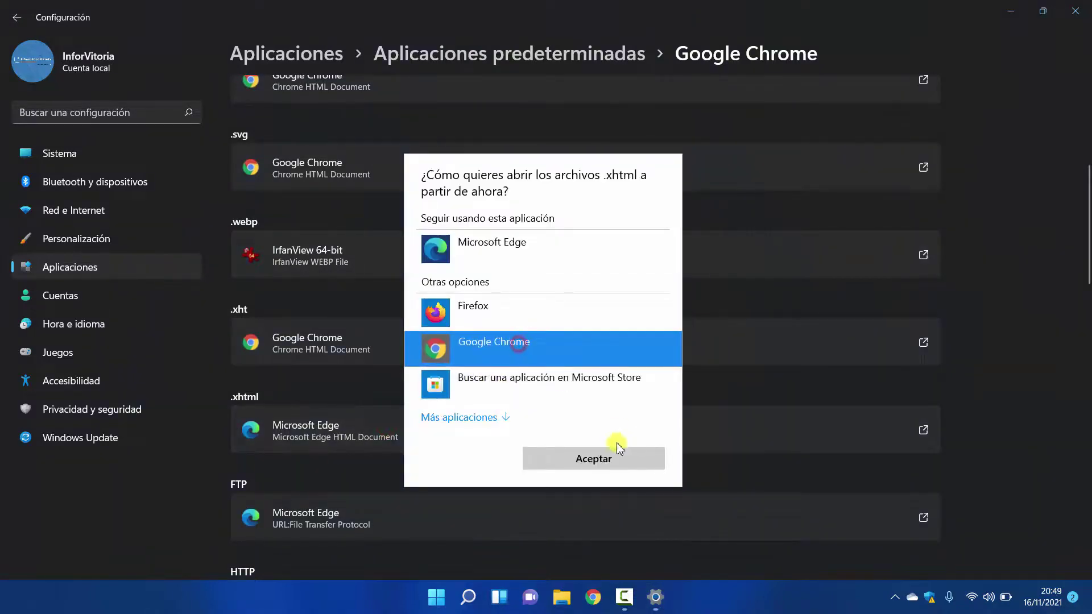
left_click(584, 458)
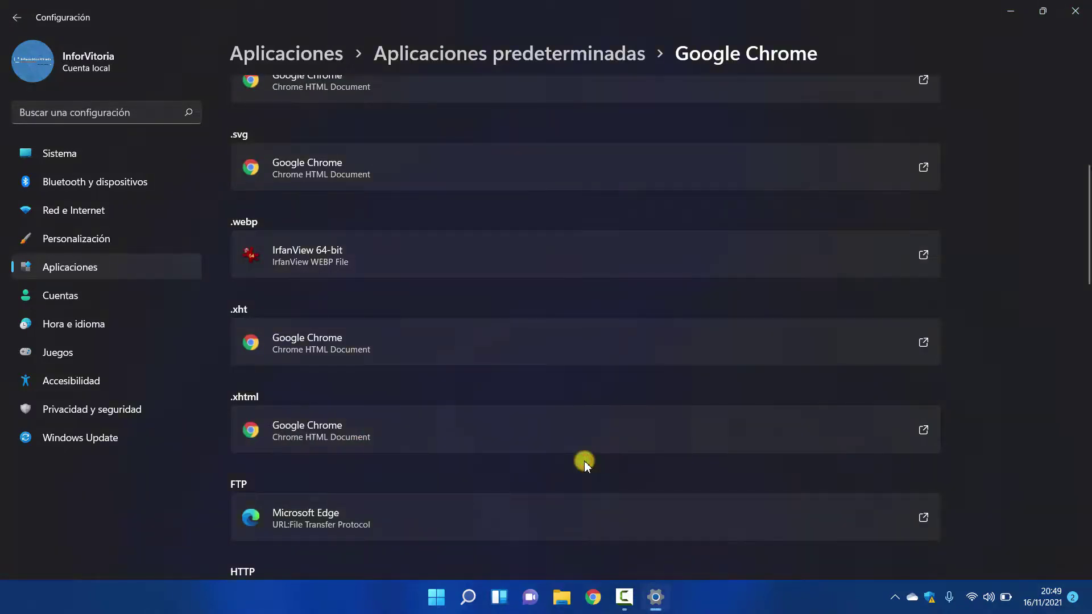